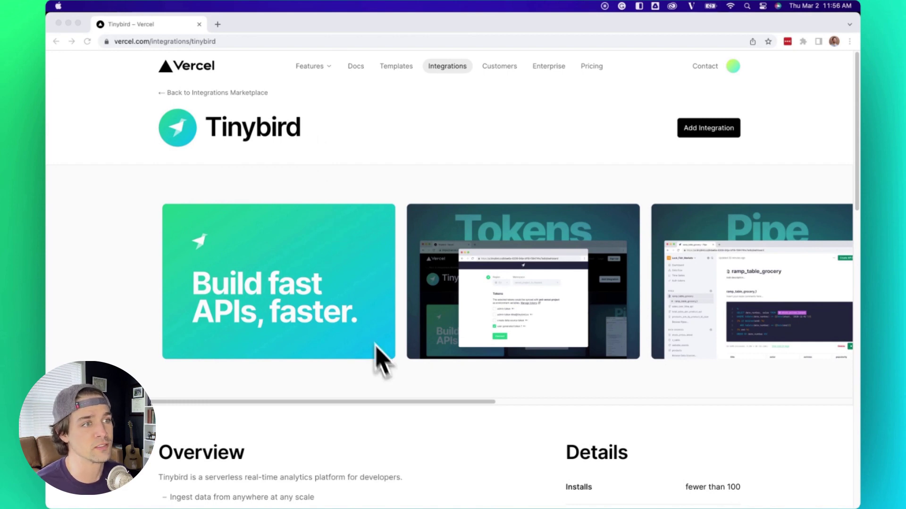
scroll(396, 382, down, 2)
scroll(404, 396, down, 3)
scroll(410, 403, down, 2)
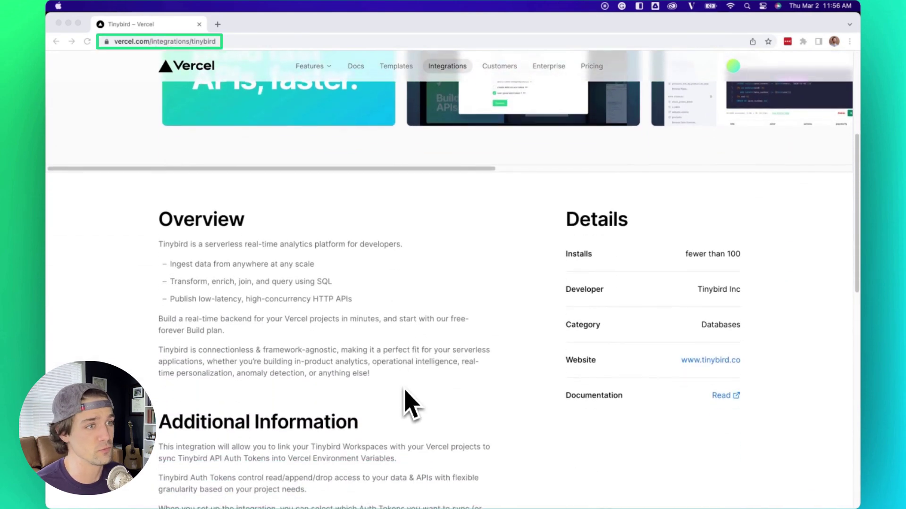
scroll(410, 403, down, 3)
scroll(411, 403, down, 3)
scroll(410, 403, down, 3)
scroll(414, 403, down, 3)
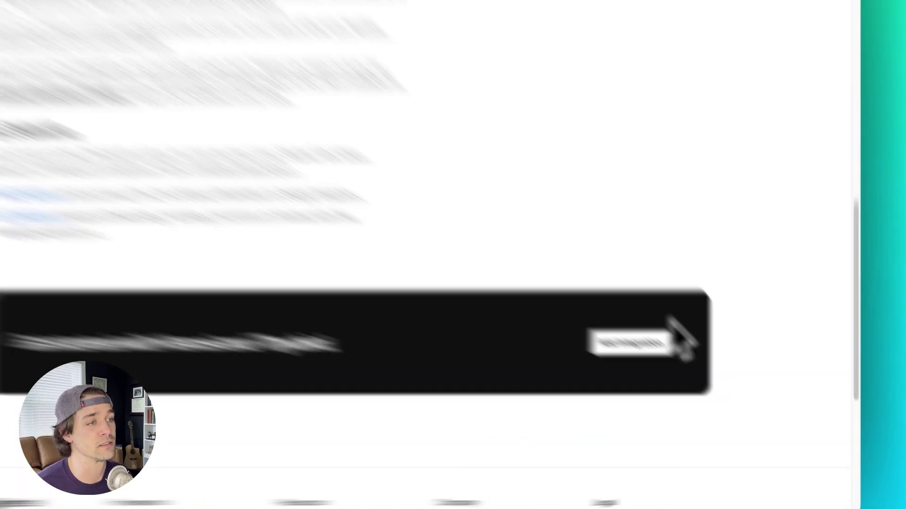
Start adding the Tinybird integration and choose the Personal Account scope.
click(676, 372)
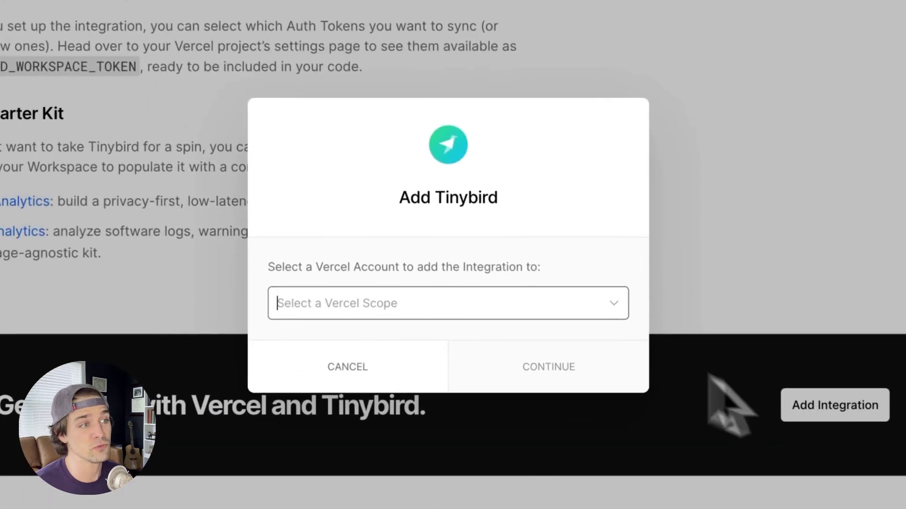
click(599, 304)
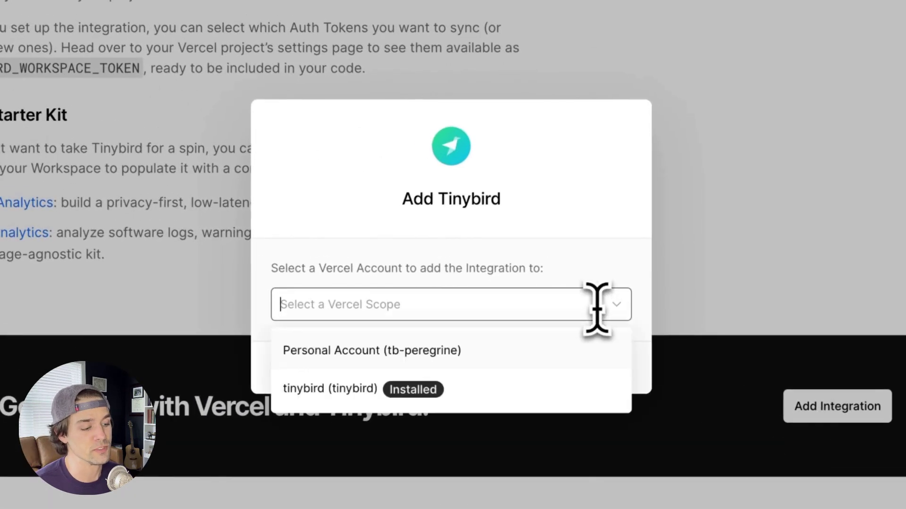
click(482, 350)
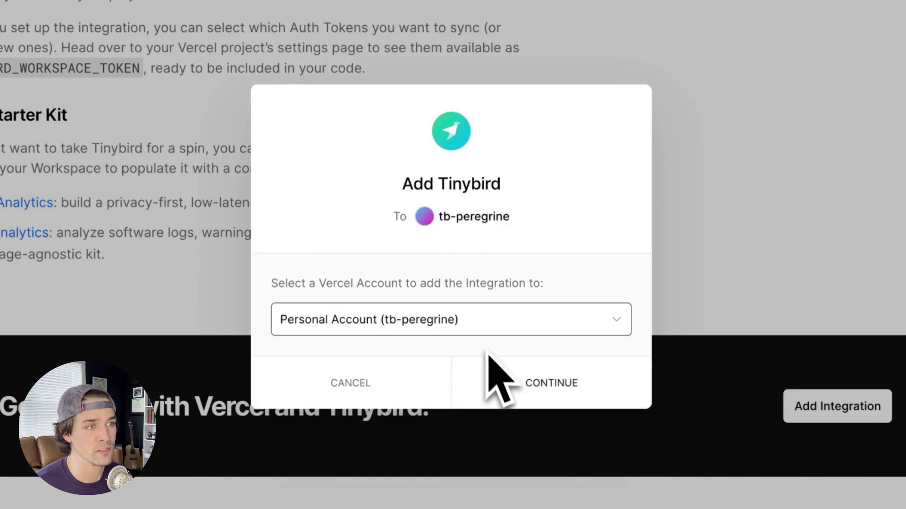
click(552, 383)
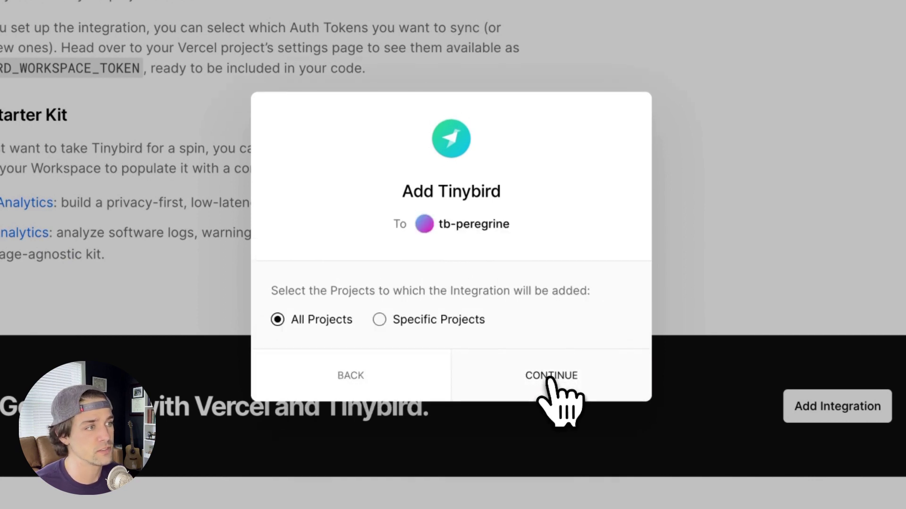
Apply the integration to All Projects and confirm its permissions with Add Integration.
click(396, 319)
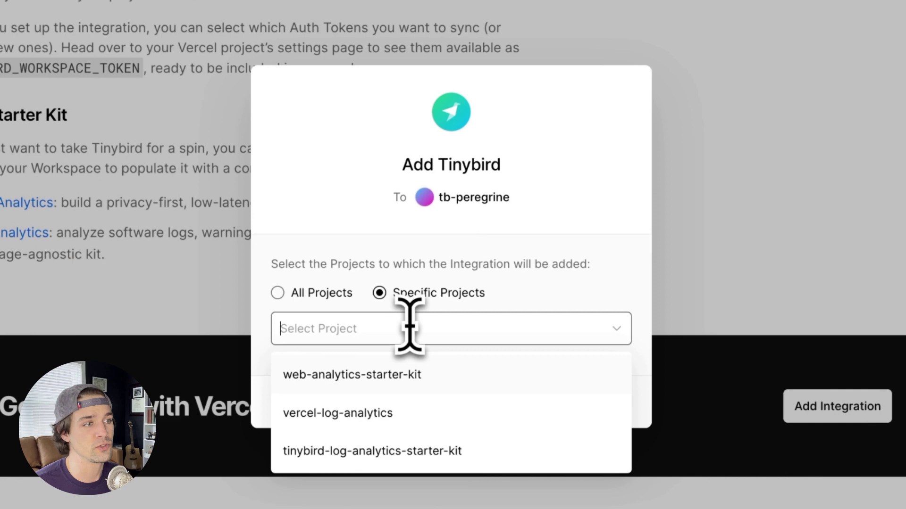
click(278, 294)
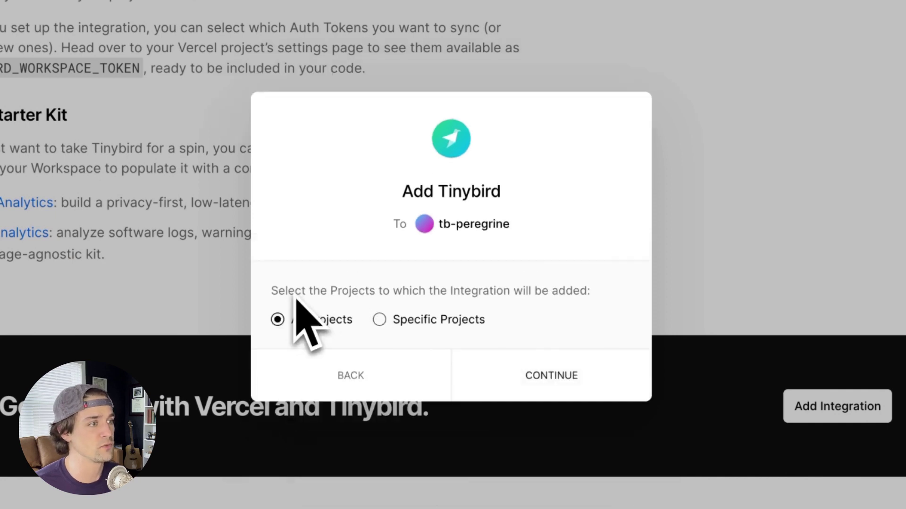
click(552, 375)
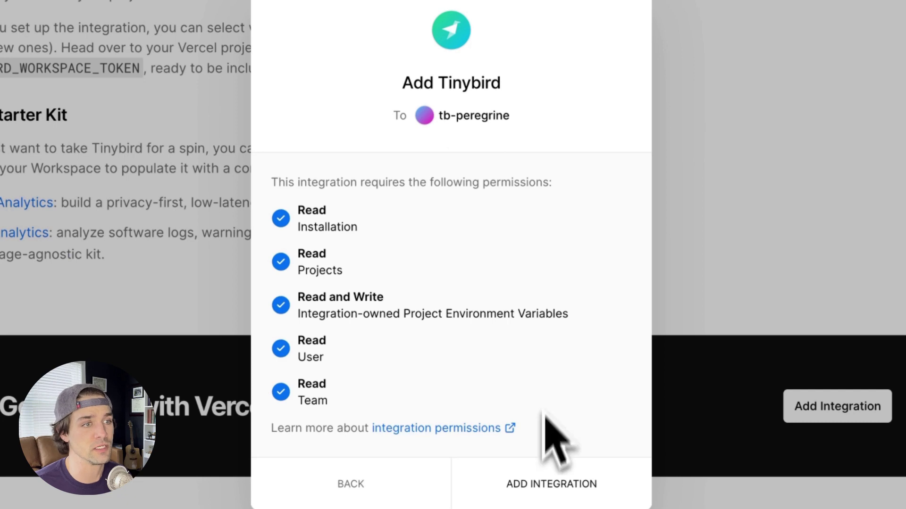
click(551, 483)
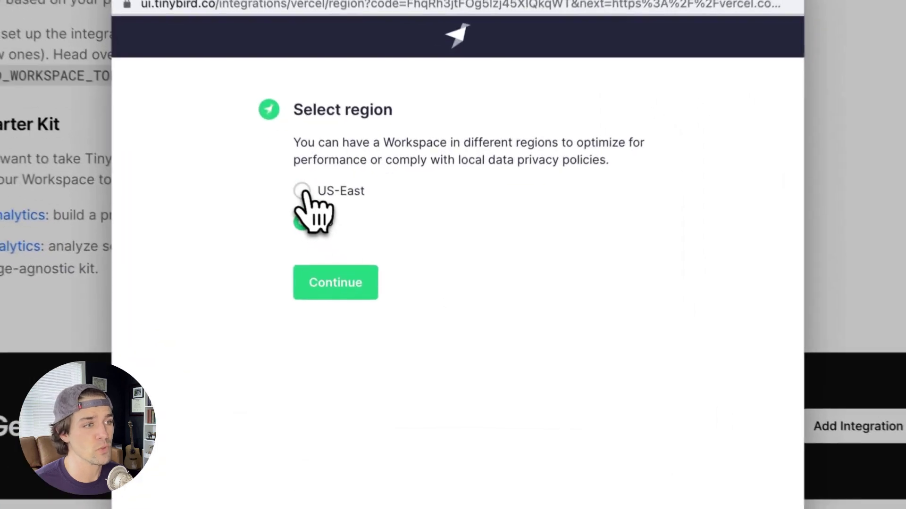
Keep the EU region and connect the vercel-log-analytics project.
click(365, 240)
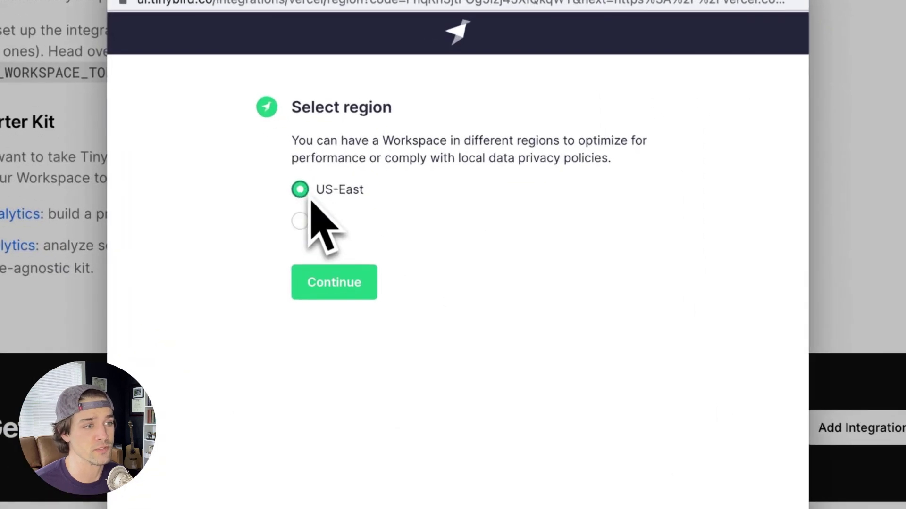
click(301, 221)
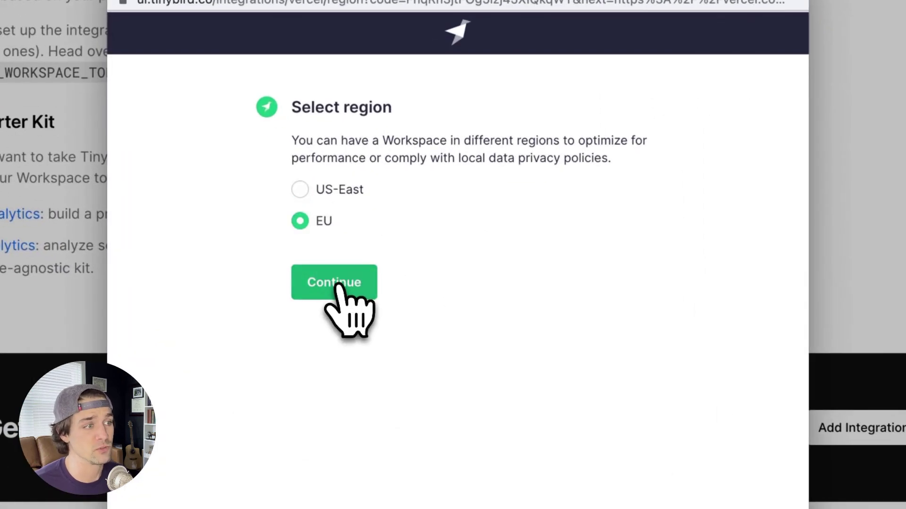
click(334, 282)
click(355, 380)
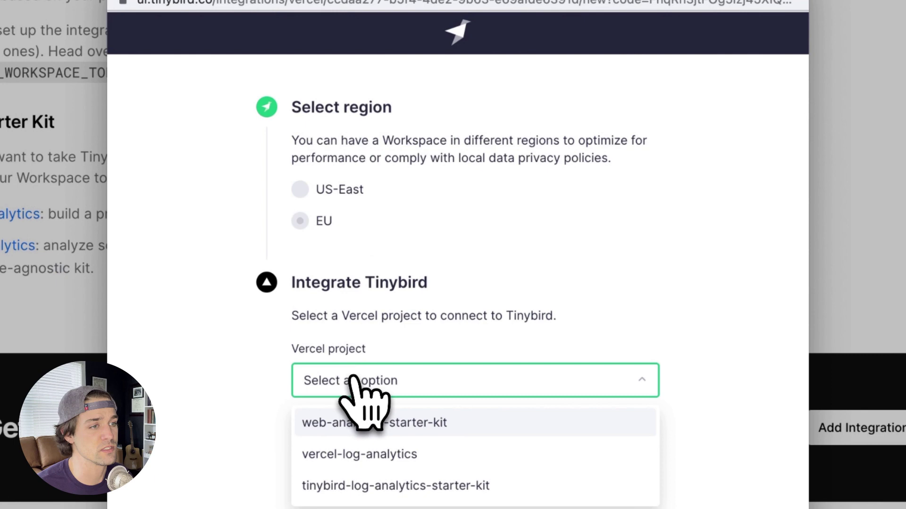
click(359, 454)
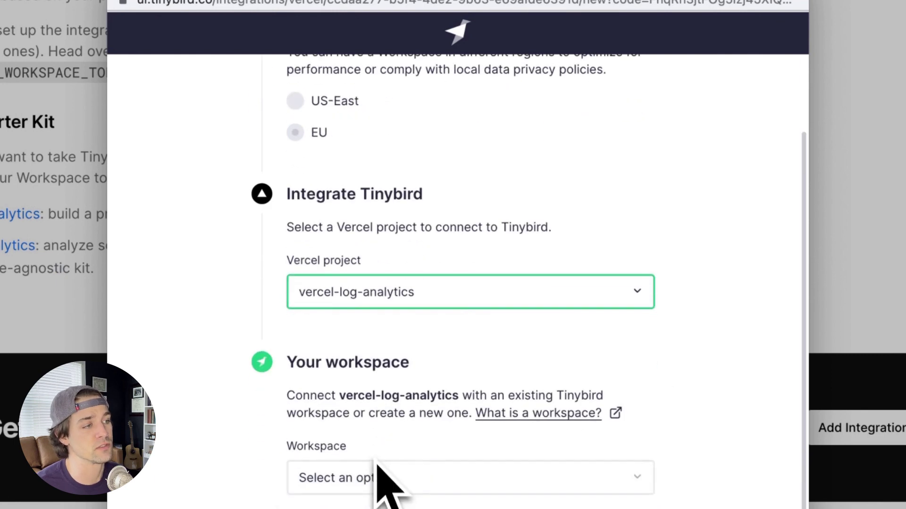
Create workspace vercel_log_analytics_test using the Log Analytics starter kit.
click(361, 479)
scroll(375, 326, down, 2)
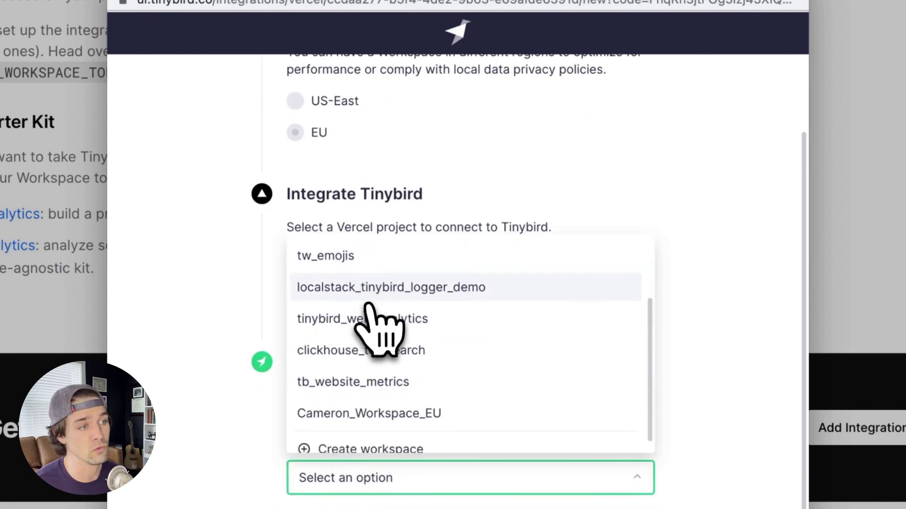
click(370, 436)
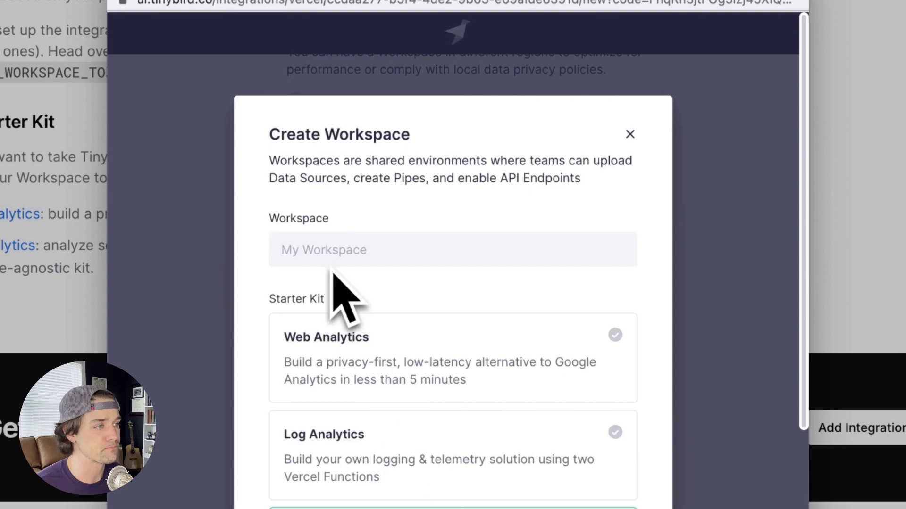
click(329, 250)
text(vercel_log_analytics_test)
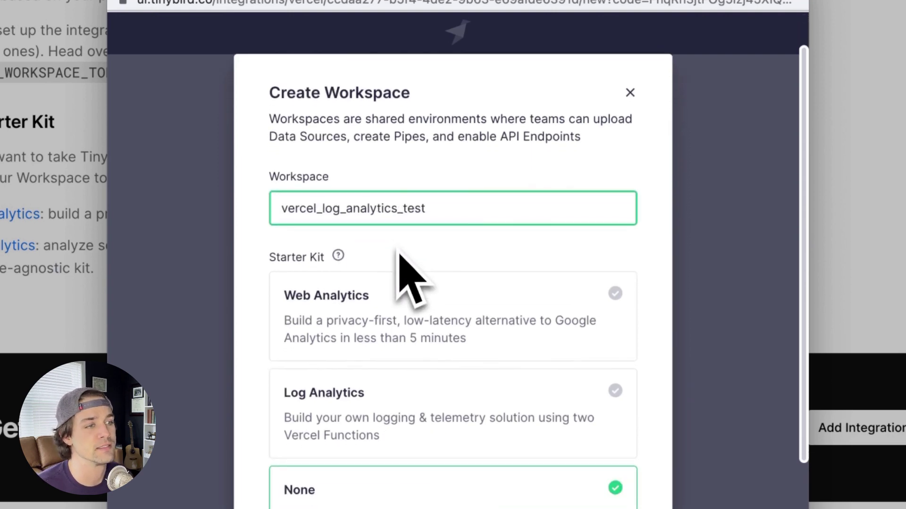
scroll(368, 283, down, 3)
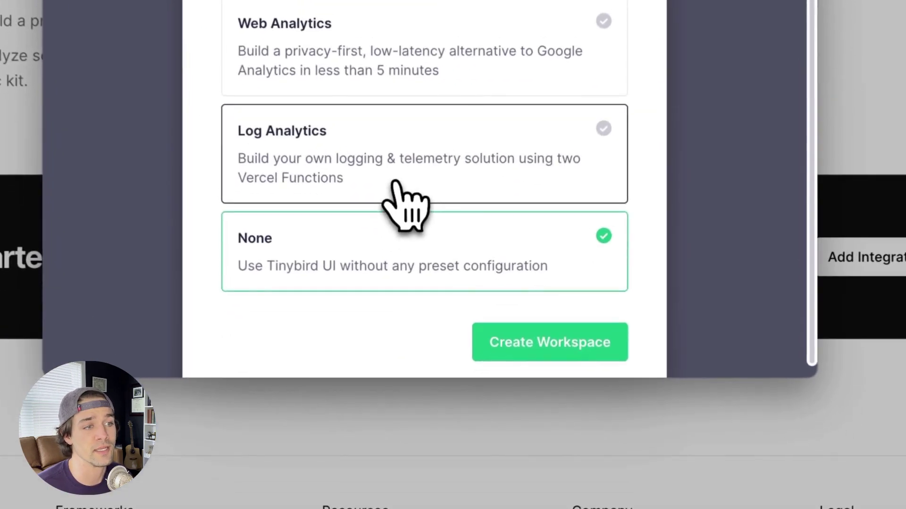
click(396, 180)
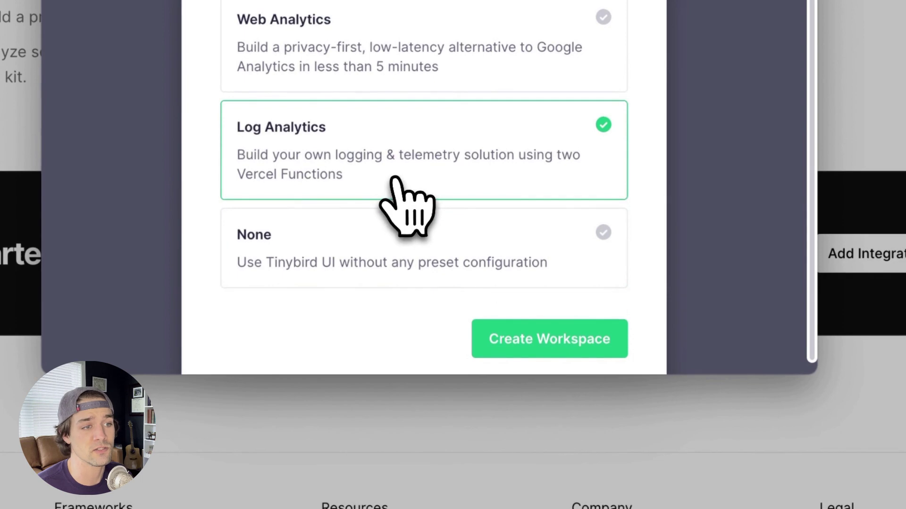
click(524, 342)
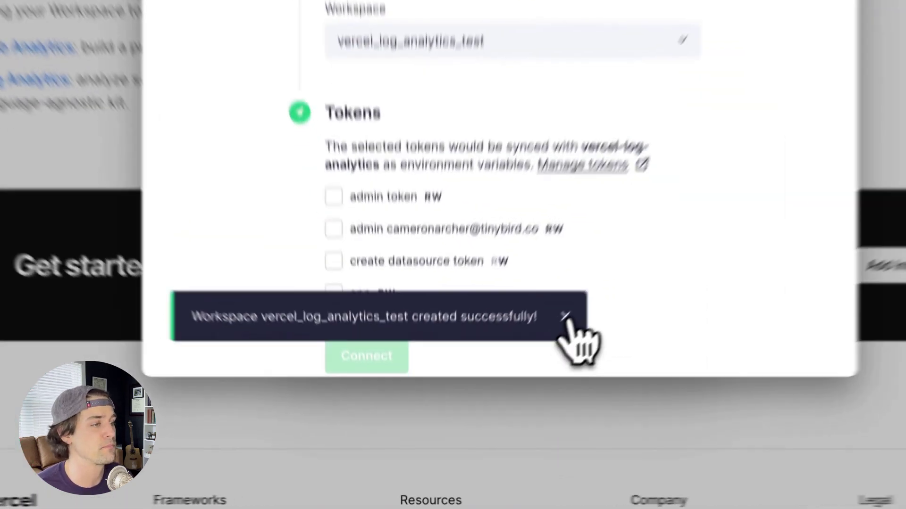
Dismiss the workspace notice, sync only the app token, and connect to Vercel.
click(488, 400)
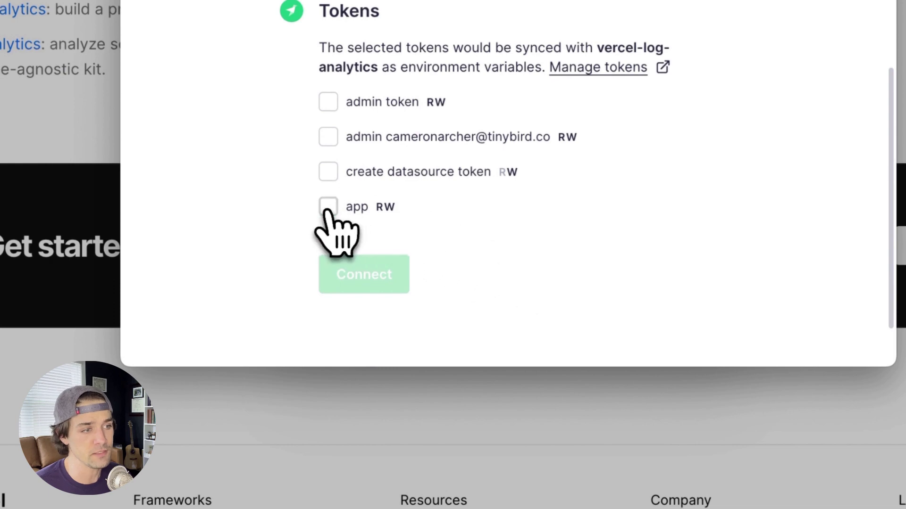
click(329, 207)
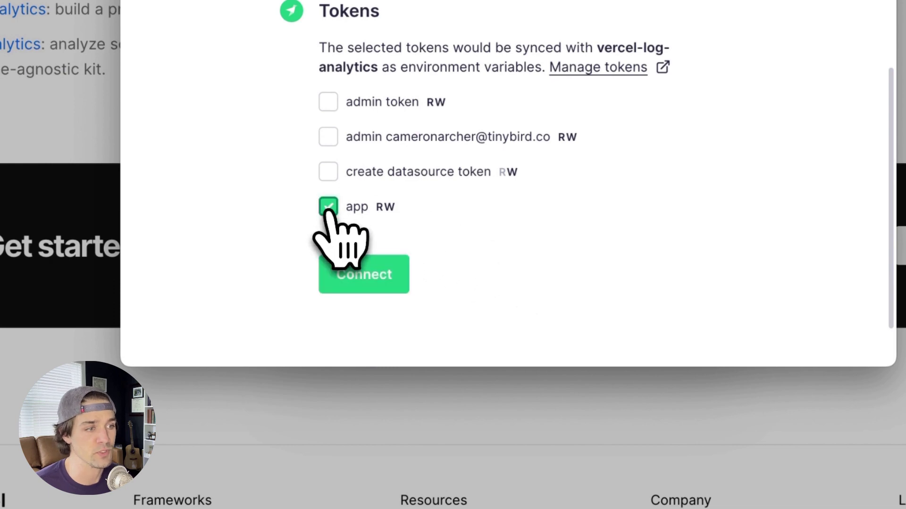
click(379, 279)
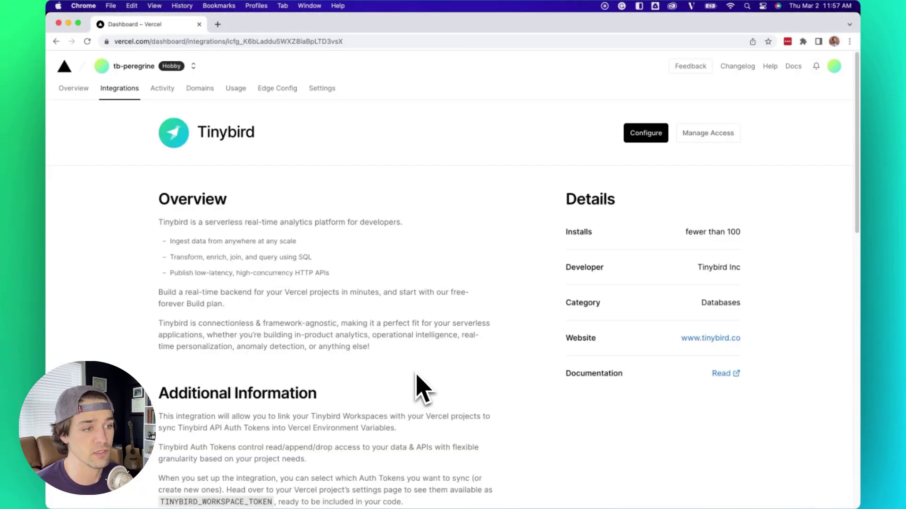
Show vercel-log-analytics Settings > Environment Variables, listing the synced Tinybird app token.
click(645, 133)
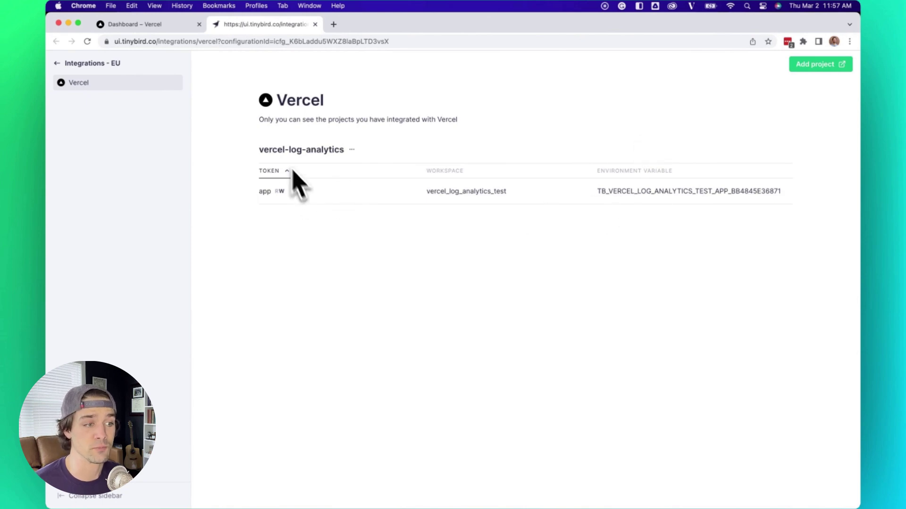
click(135, 23)
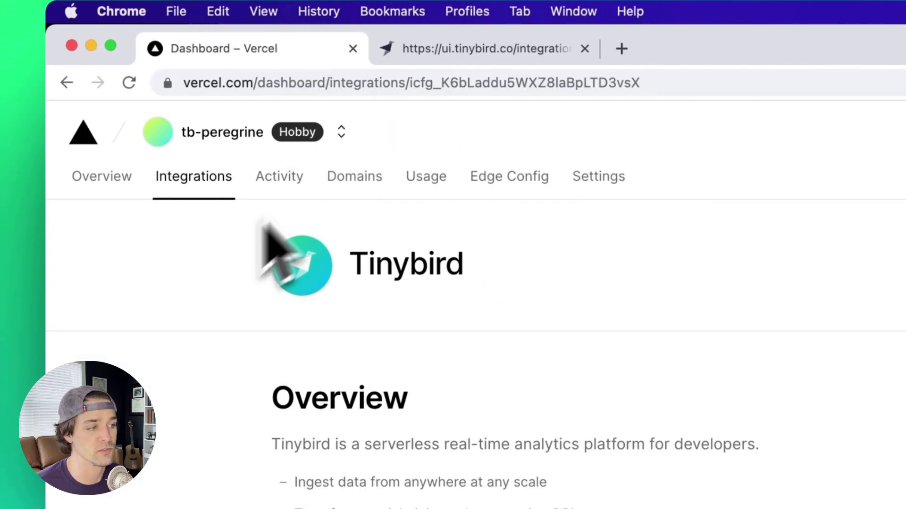
click(84, 133)
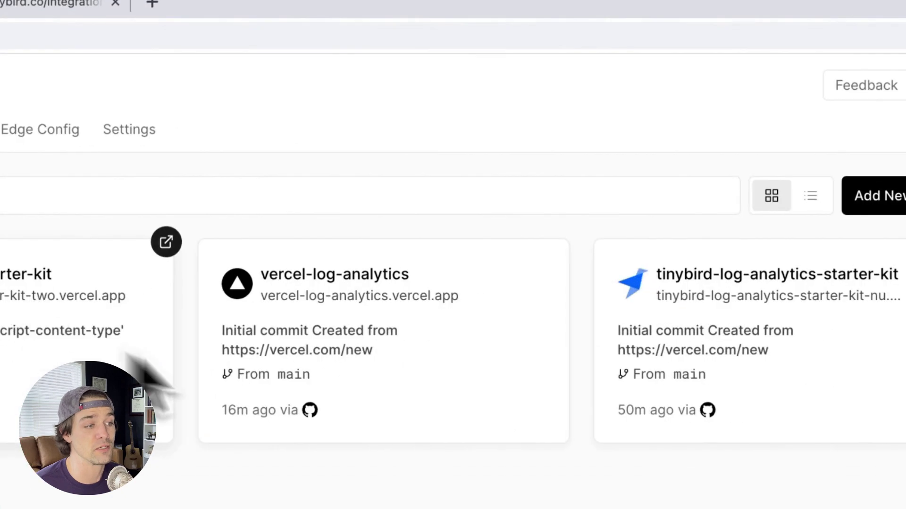
click(396, 277)
click(360, 232)
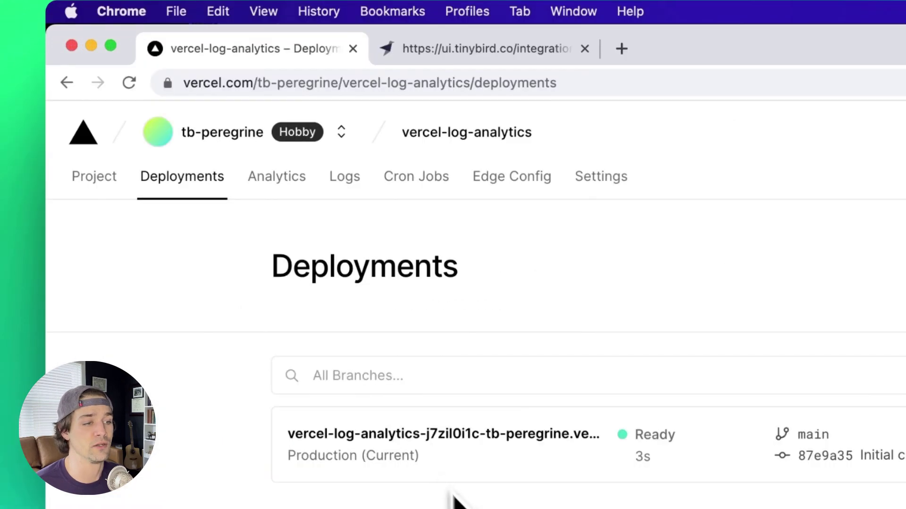
click(458, 176)
click(345, 249)
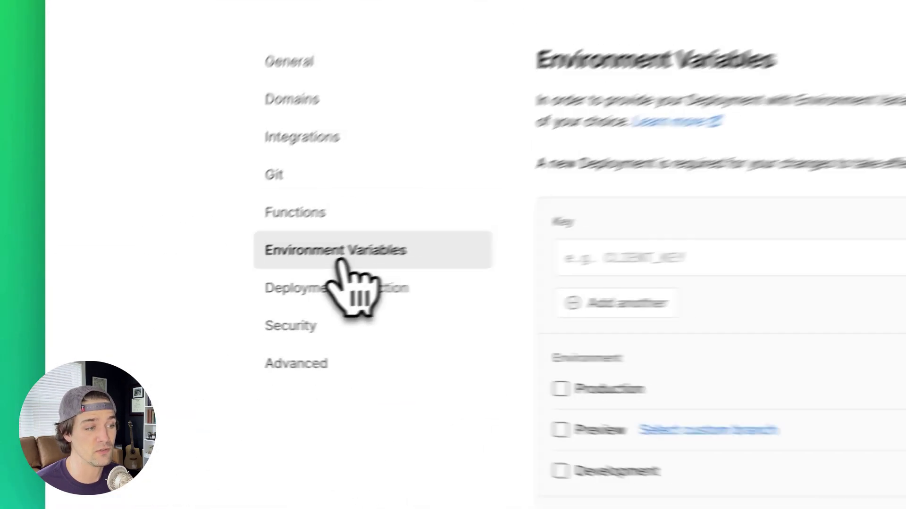
scroll(358, 375, down, 5)
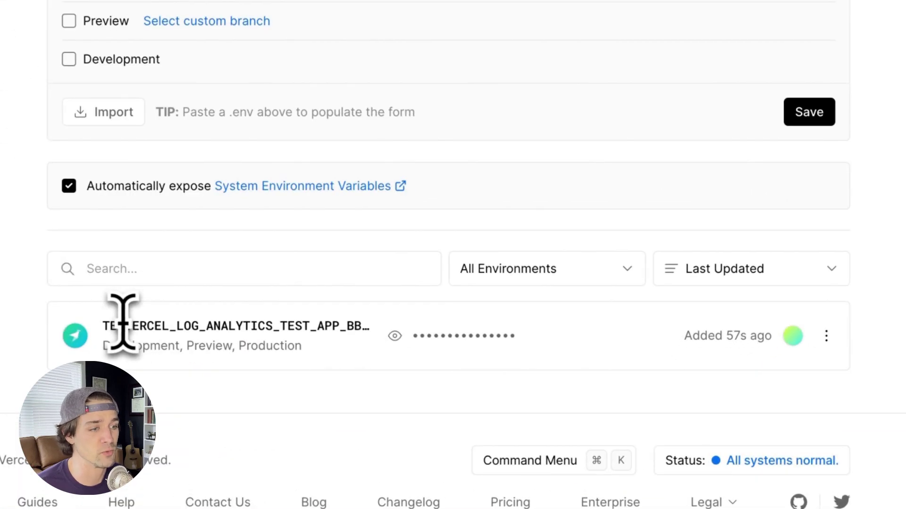